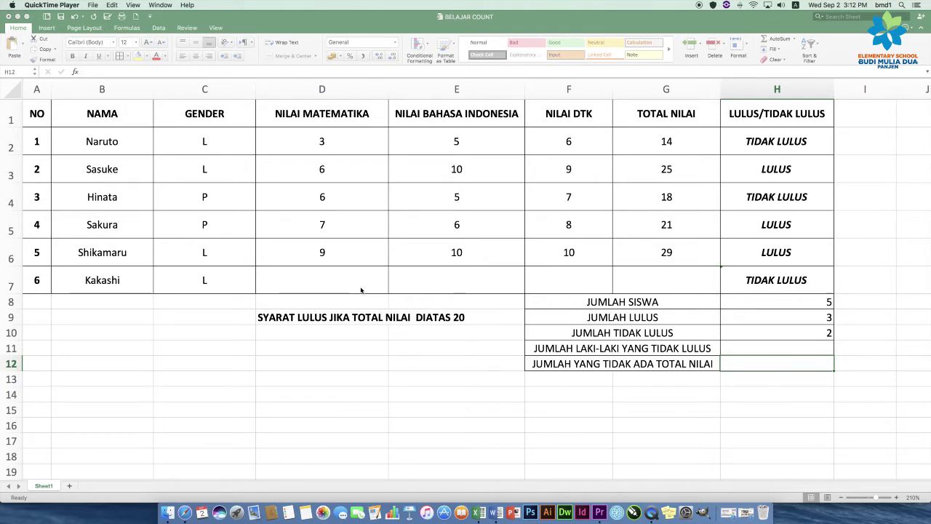
click(110, 287)
click(111, 286)
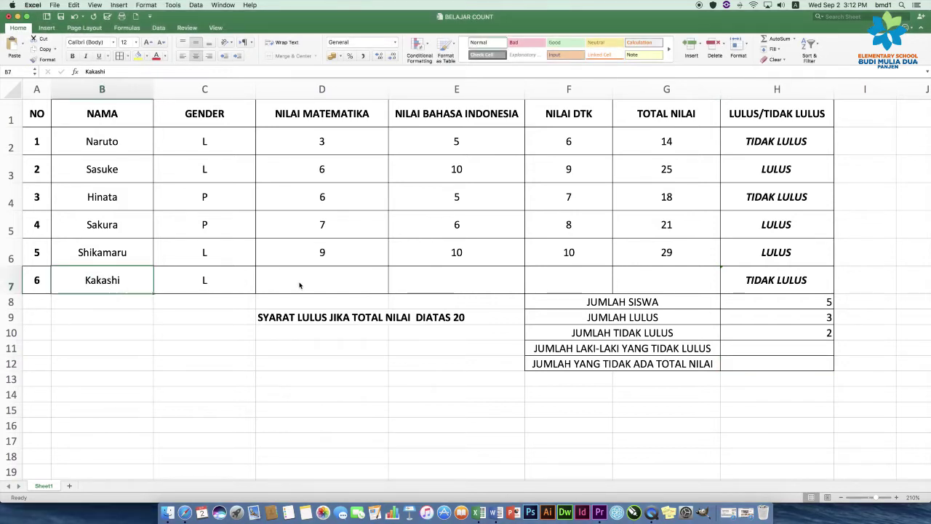
drag(303, 284, 630, 290)
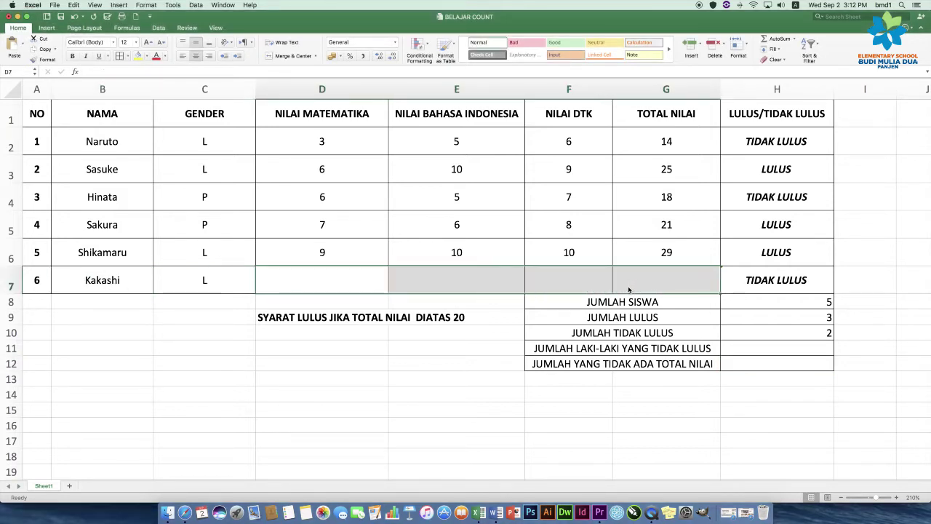
click(237, 118)
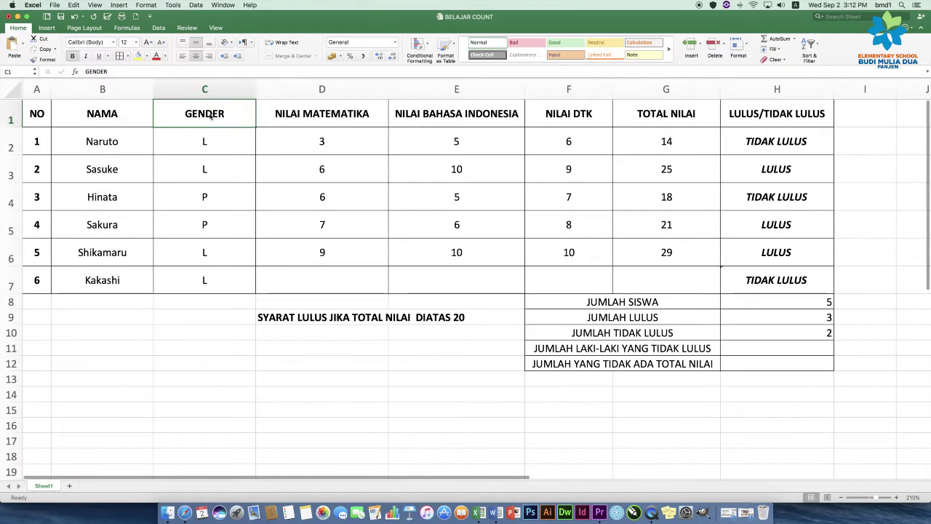
click(216, 148)
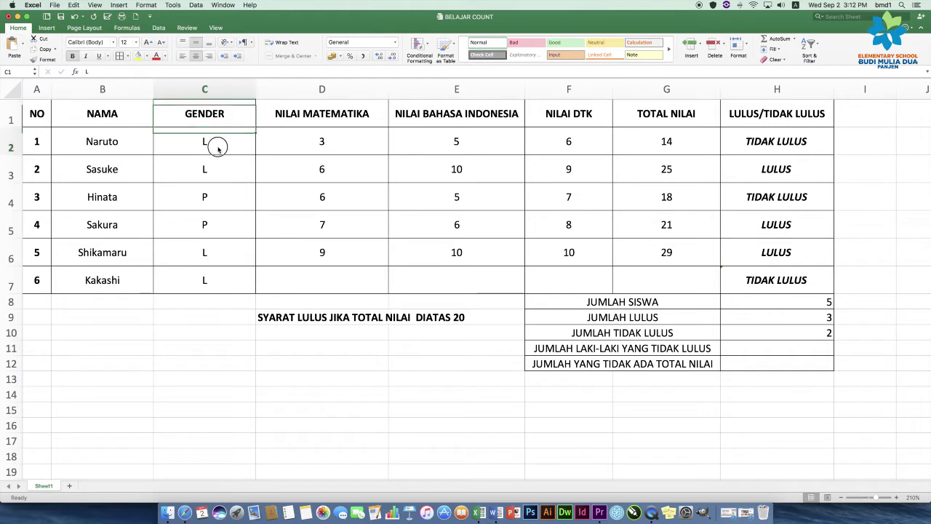
click(216, 167)
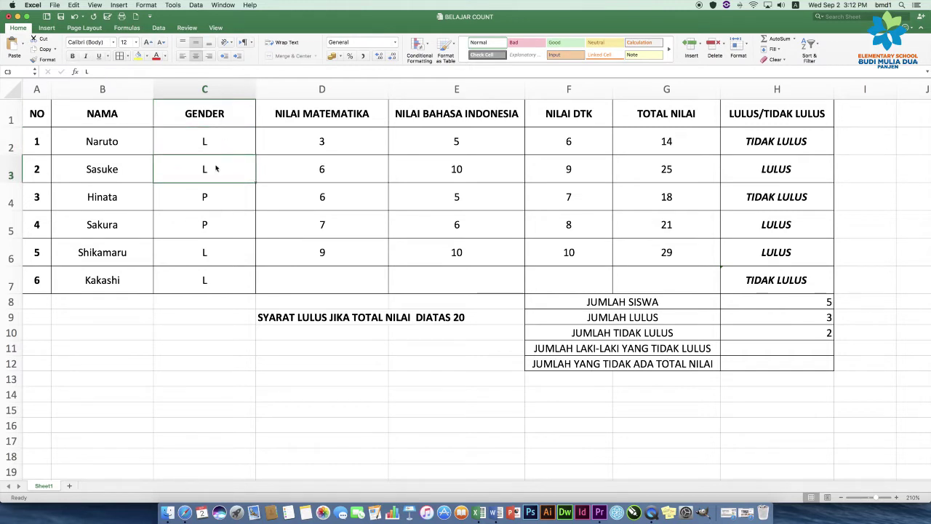
click(219, 205)
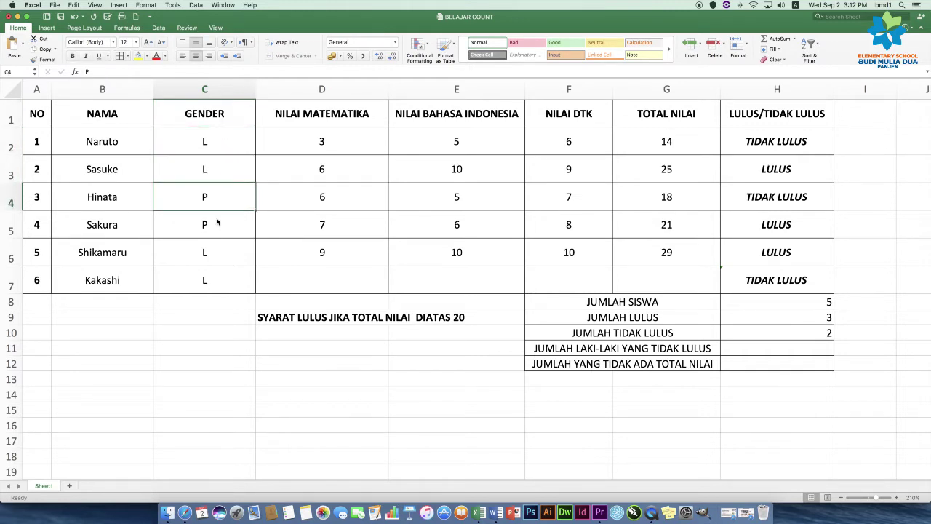
click(216, 217)
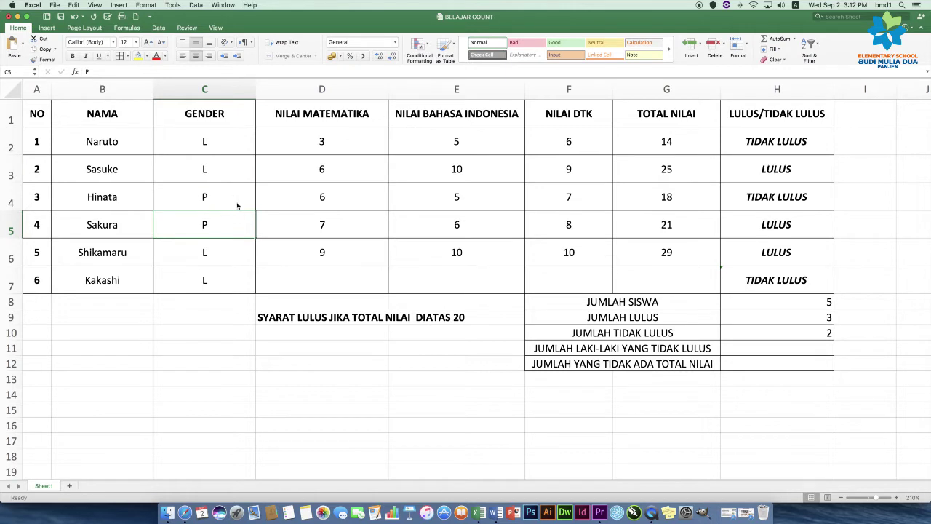
scroll(316, 247, down, 1)
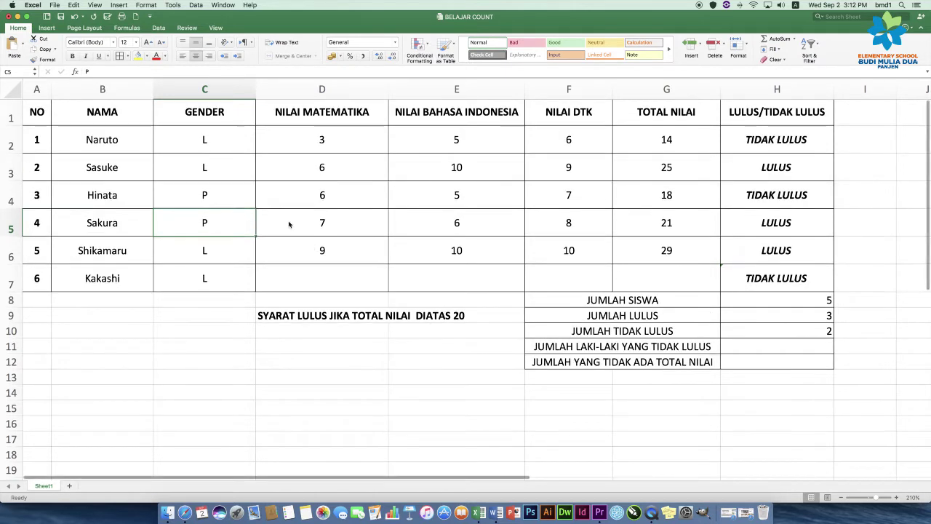
click(639, 350)
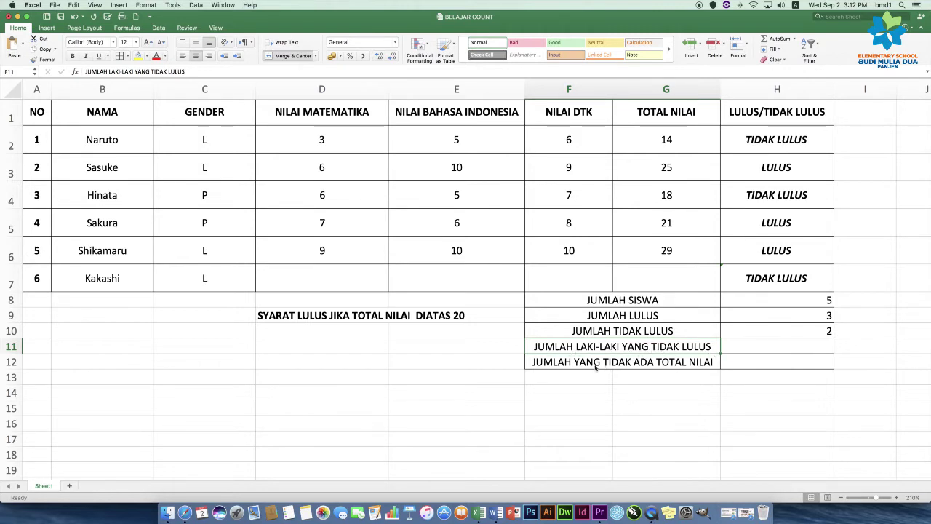
click(694, 368)
click(691, 352)
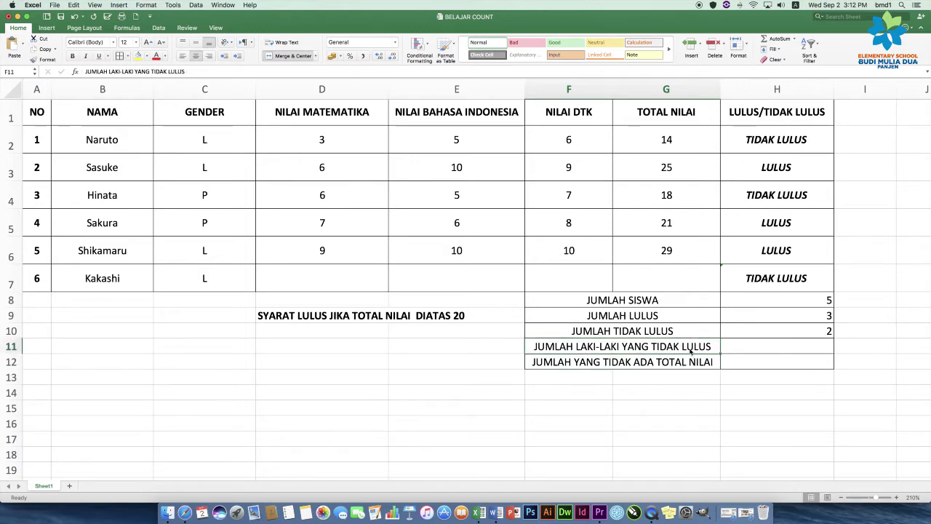
scroll(691, 351, up, 2)
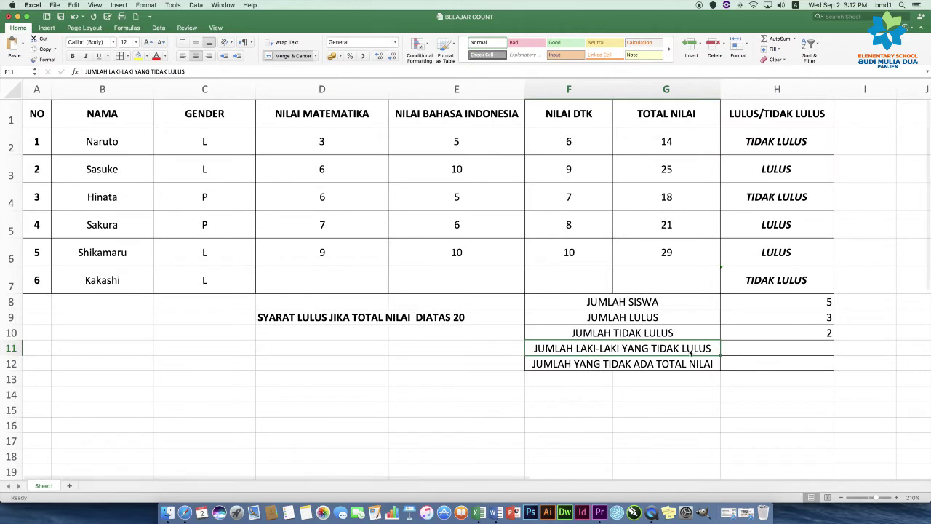
click(734, 349)
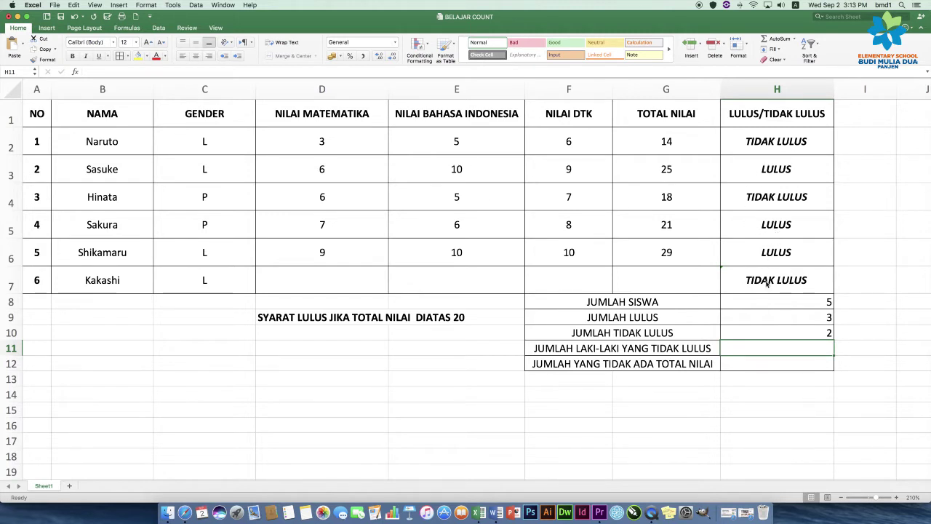
scroll(800, 331, down, 1)
scroll(798, 330, up, 1)
- Start =COUNTIFS() in H11, pointing out its IFS ending before accepting the autocomplete
double_click(741, 347)
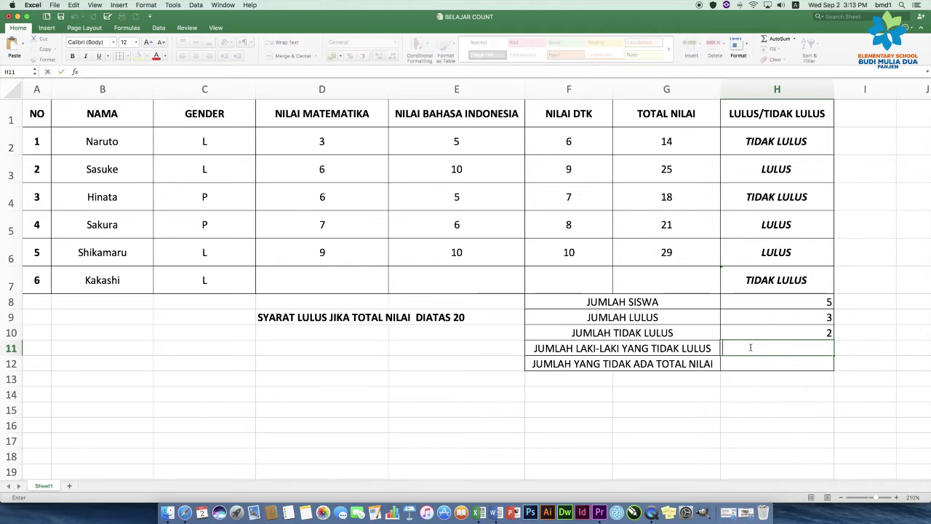
text(=)
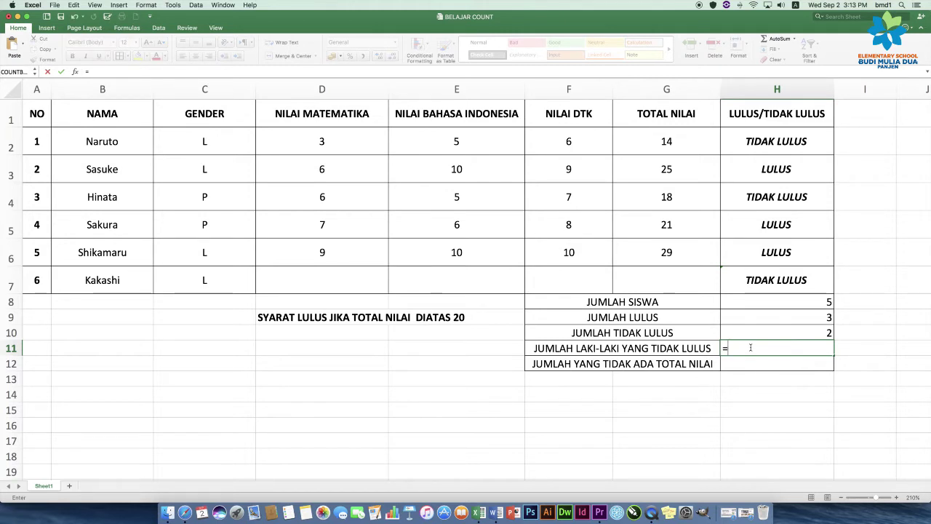
text(COUN)
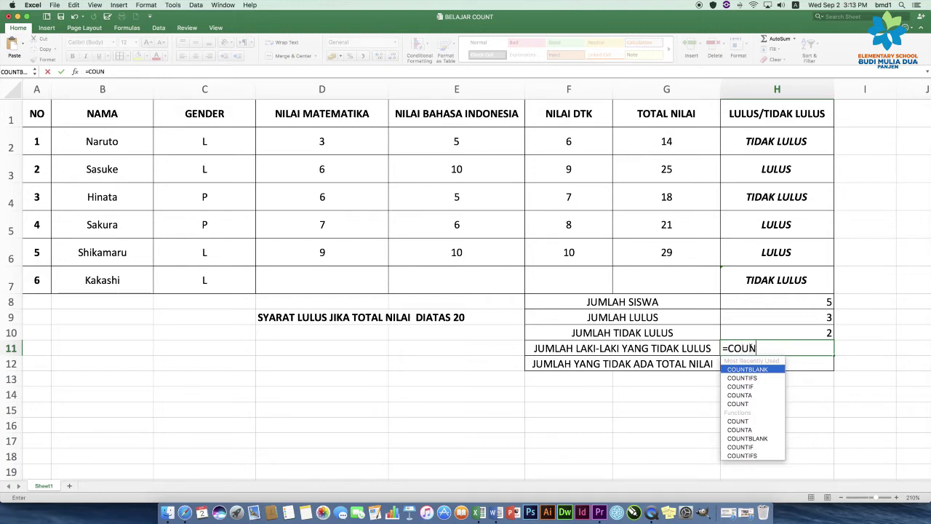
text(TIF)
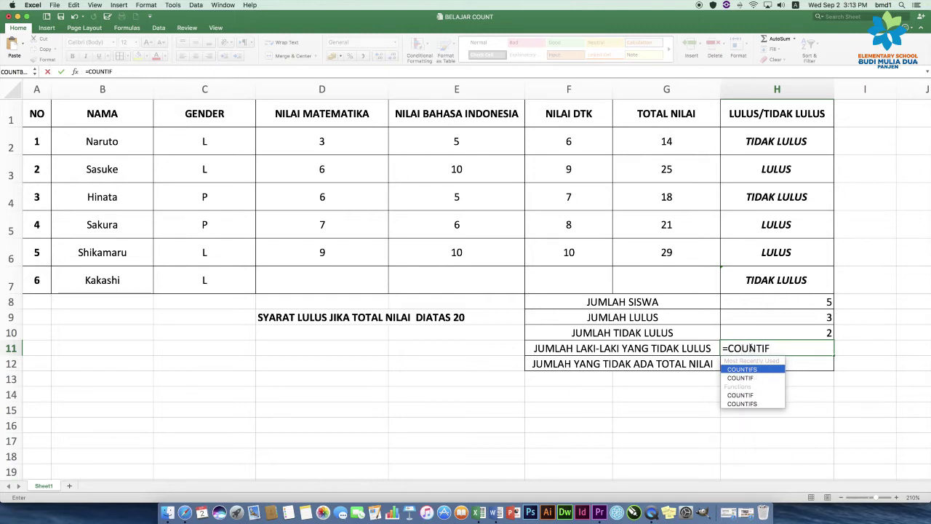
text(S)
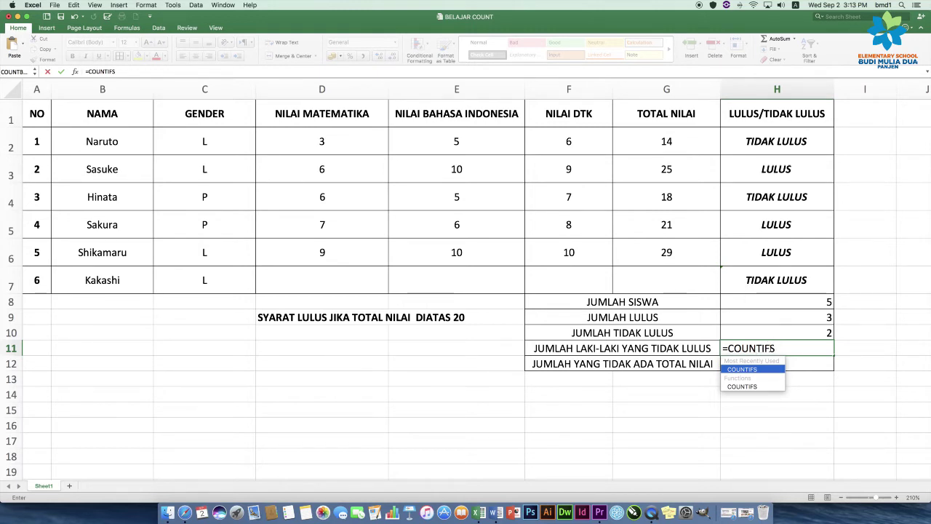
drag(773, 348, 729, 349)
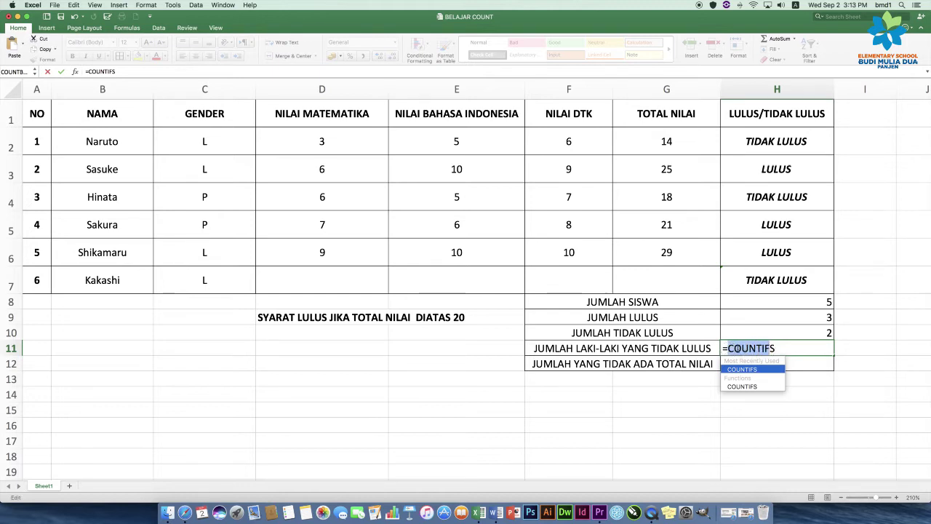
click(769, 348)
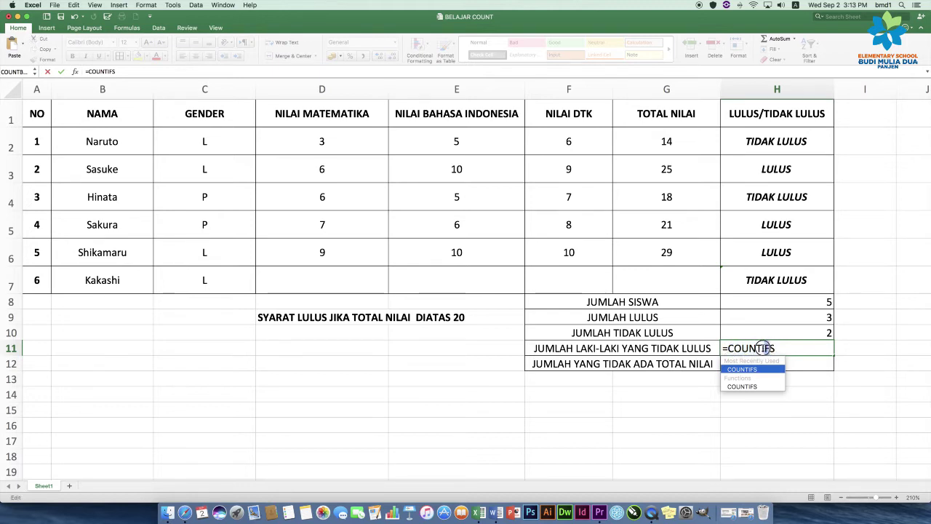
drag(765, 348, 761, 349)
click(762, 348)
drag(762, 349, 775, 348)
click(776, 348)
key(Tab)
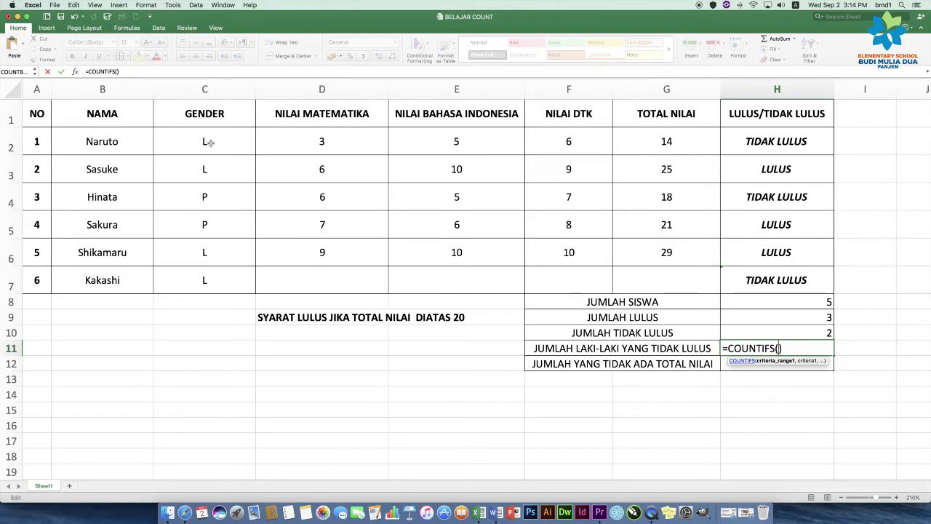
- Complete H11 as =COUNTIFS(C2:C7,"L",H2:H7,"TIDAK LULUS") to count failing male students
click(210, 143)
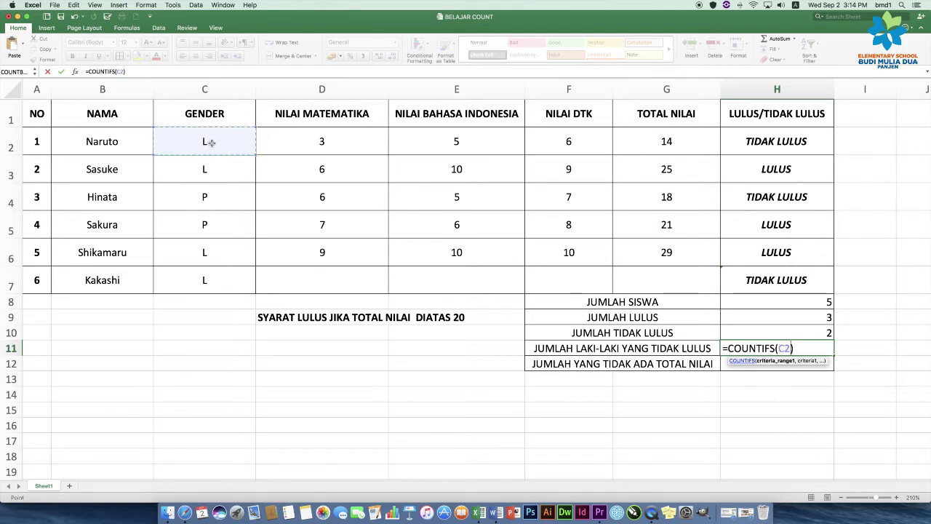
drag(211, 142, 209, 282)
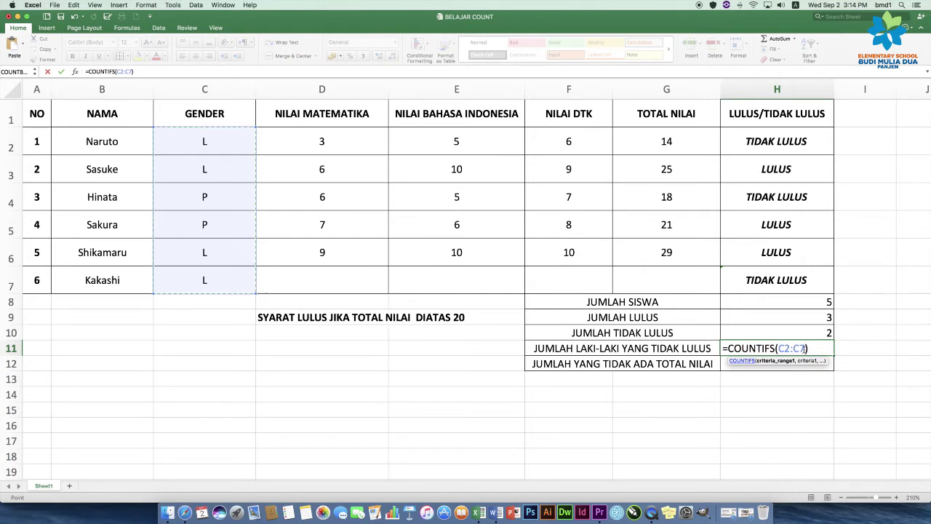
text(,)
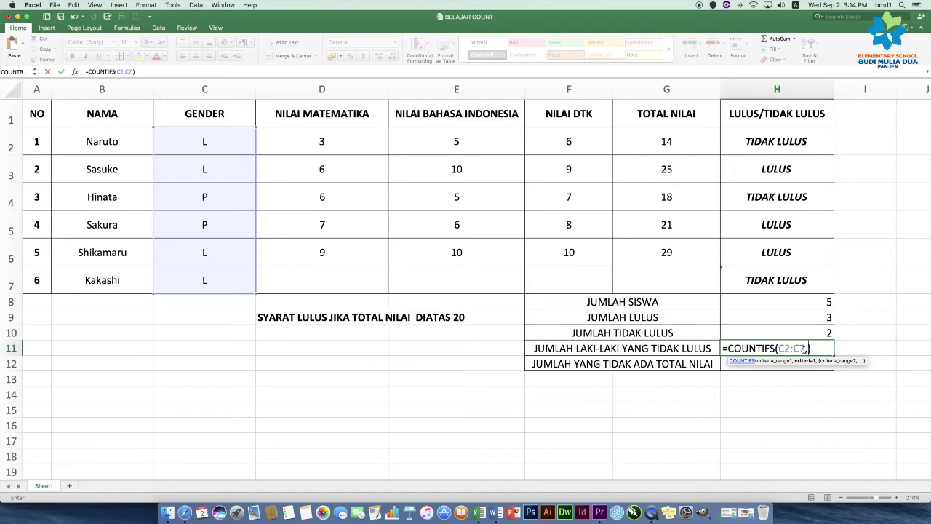
text(")
text(L")
text(,)
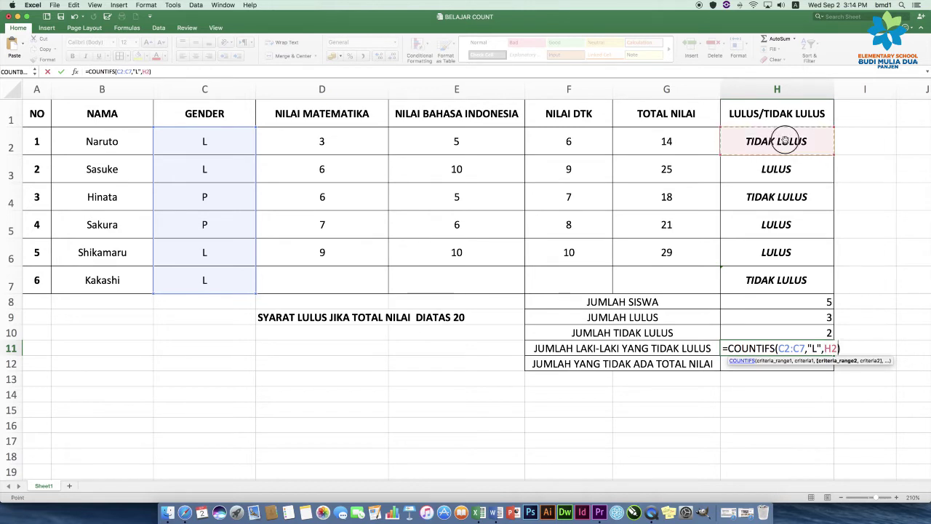
drag(786, 140, 789, 276)
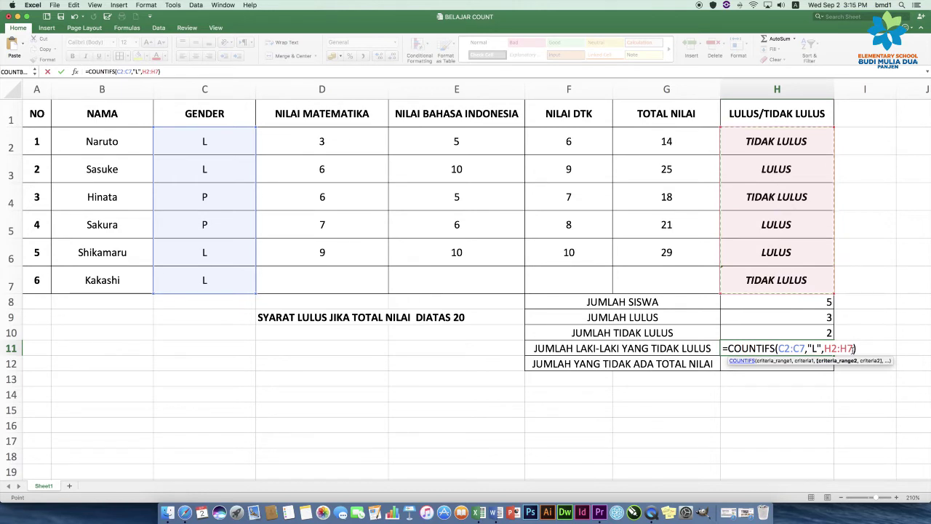
text(,)
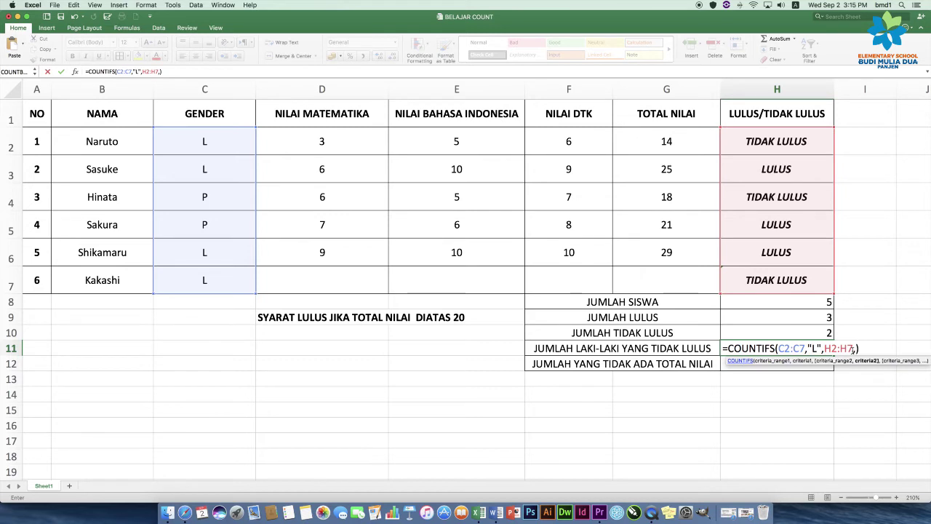
text(")
text(TIDAK )
text(LULUS)
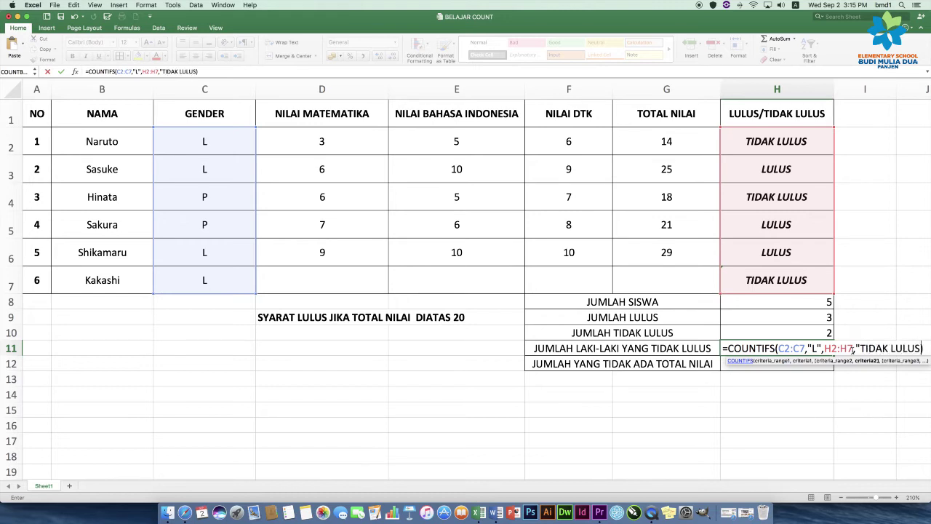
text(")
key(Return)
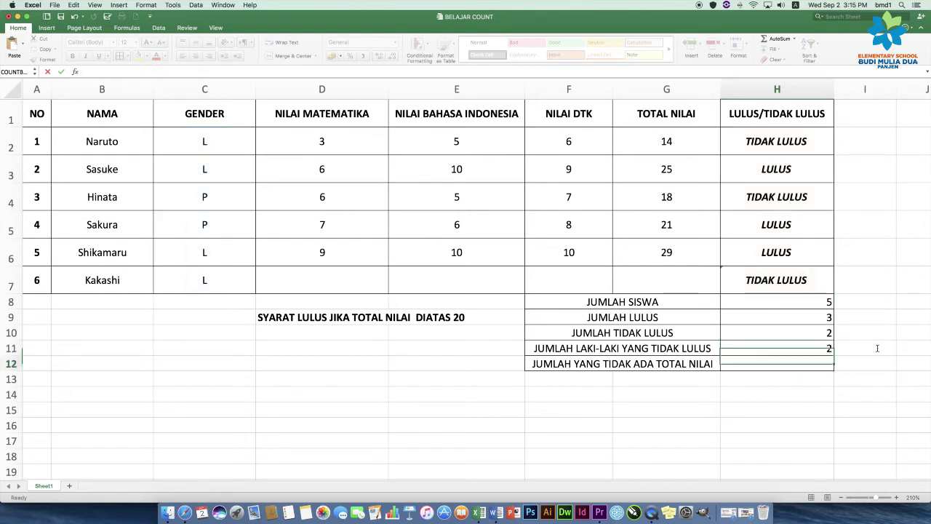
click(819, 349)
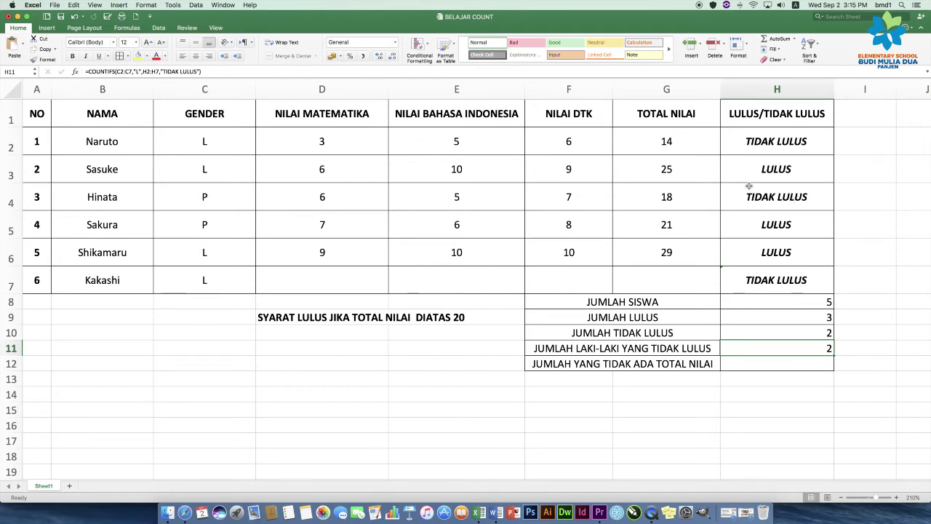
click(198, 139)
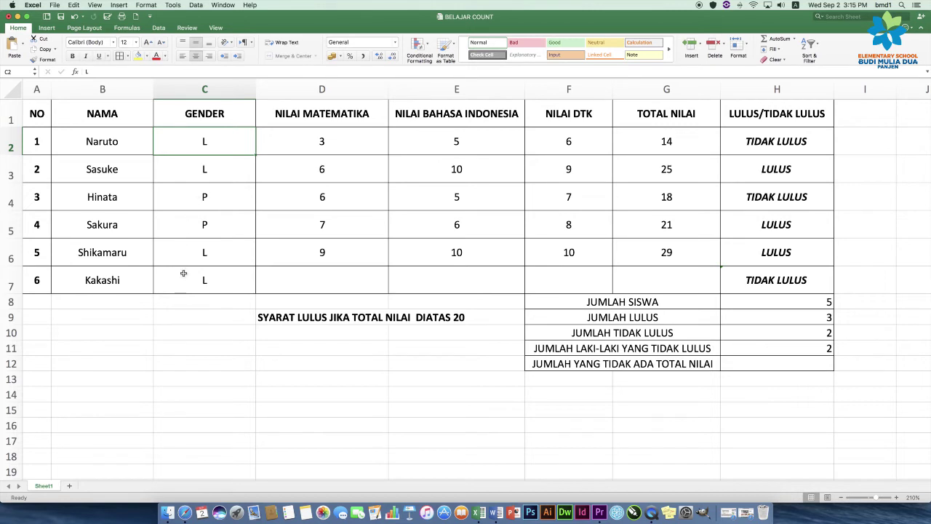
click(185, 259)
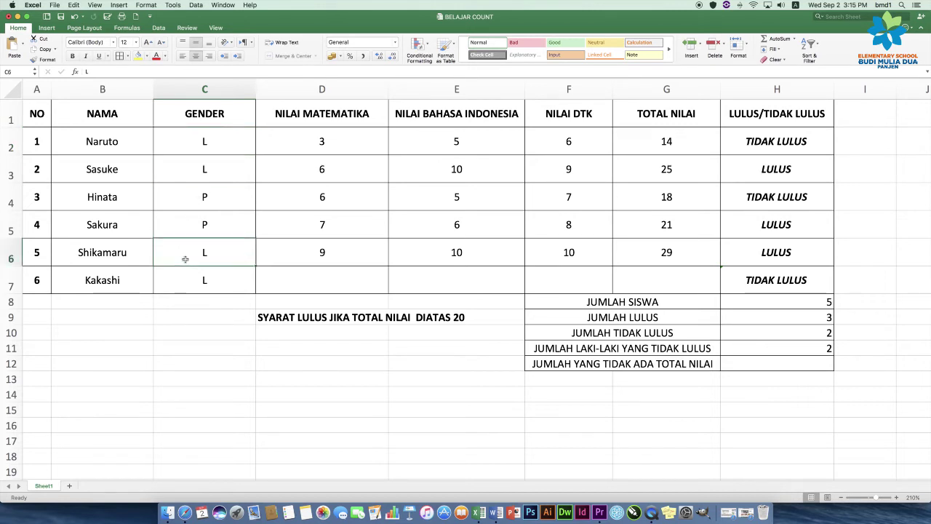
click(193, 274)
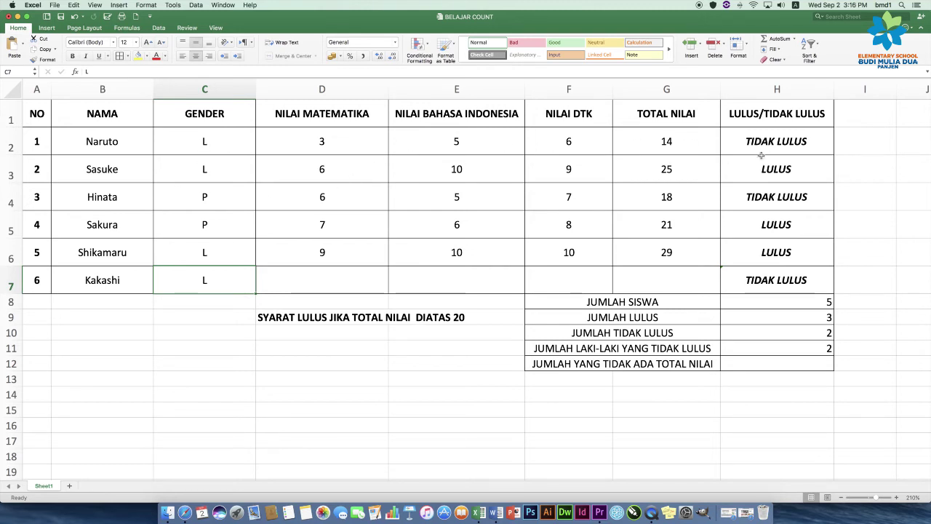
click(734, 363)
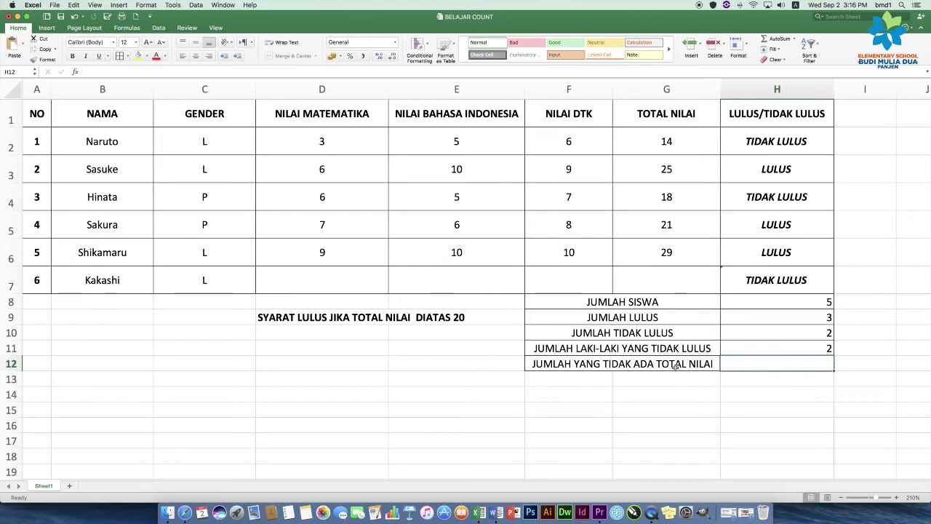
- Enter =COUNTBLANK(G2:G7) in H12 to count students with no TOTAL NILAI
text(=)
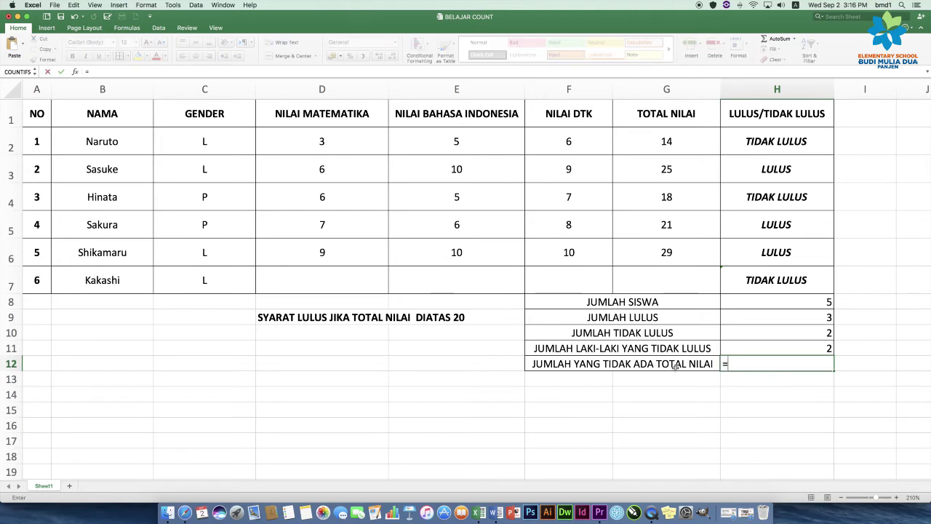
text(COUNT)
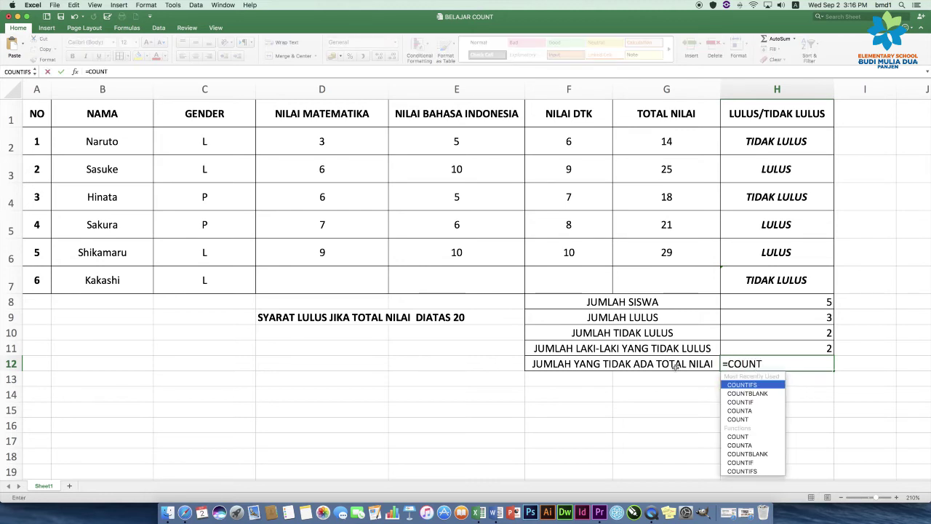
text(BLANK)
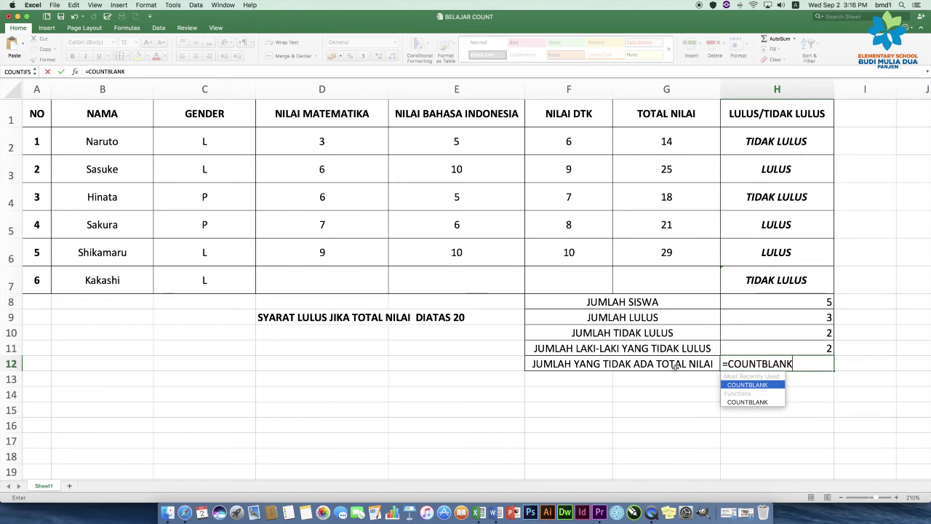
double_click(747, 385)
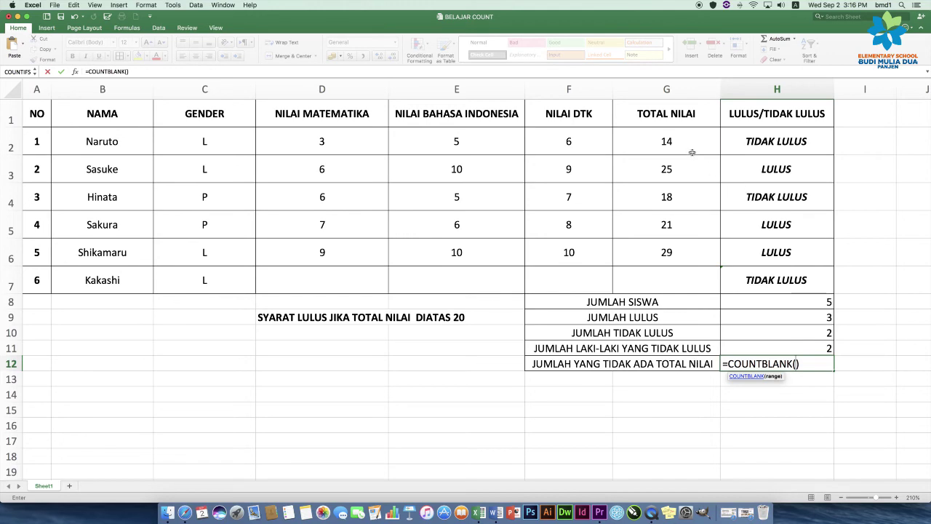
scroll(662, 121, up, 1)
click(672, 140)
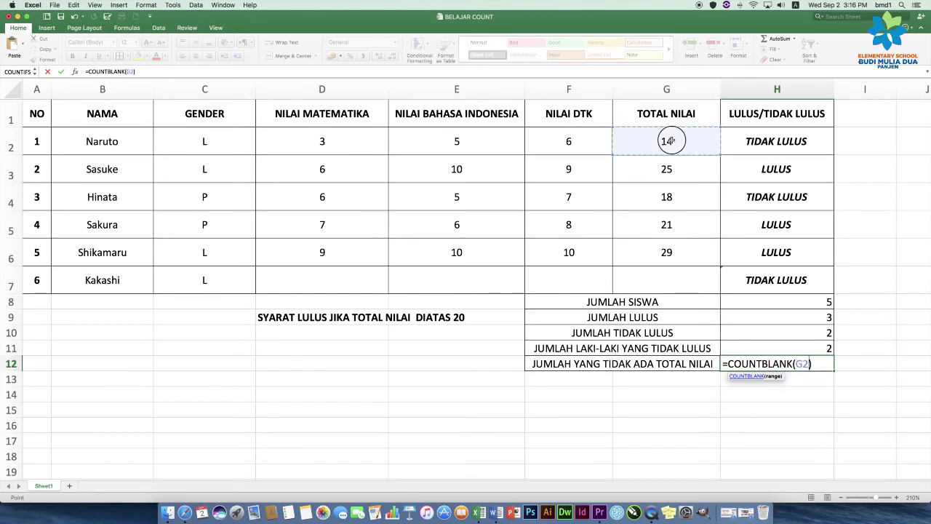
drag(670, 141, 674, 280)
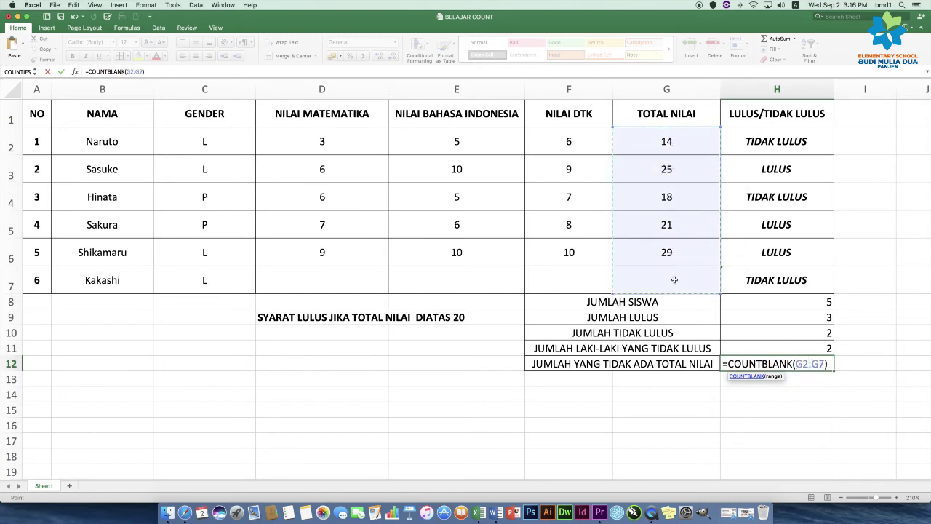
key(Return)
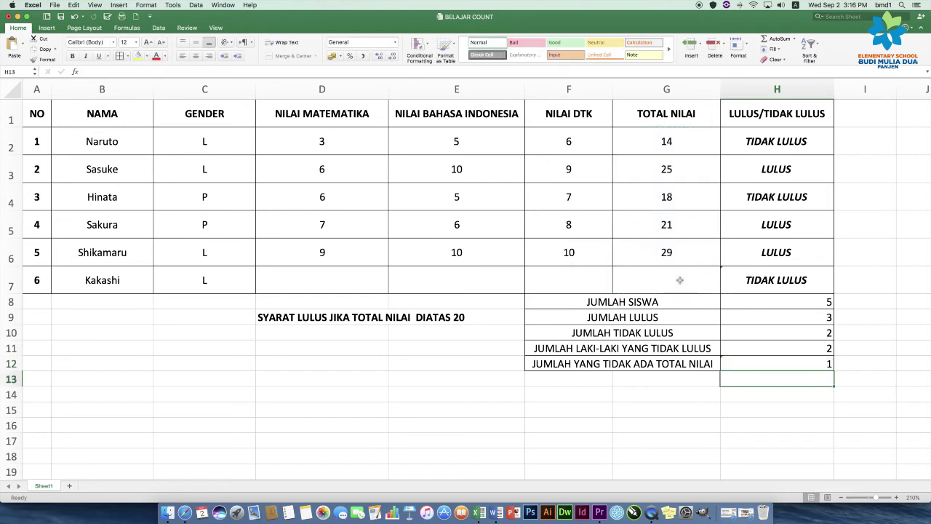
click(782, 365)
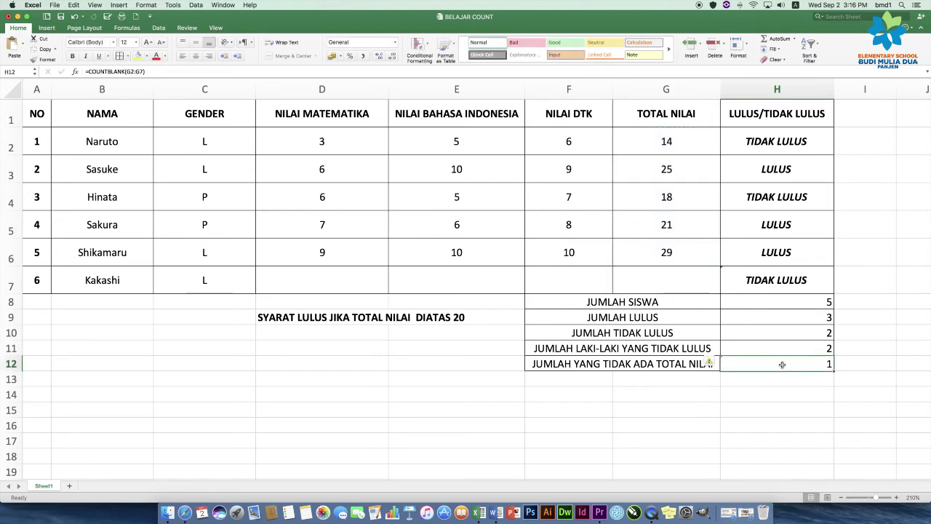